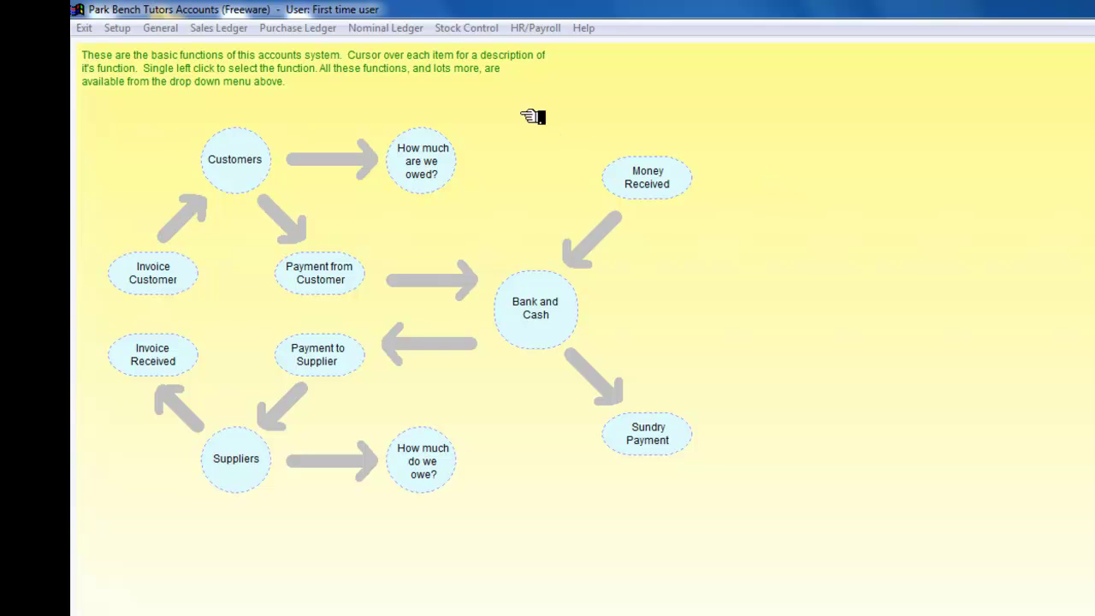
- Open the Stock Control menu to list the stock control functions
left_click(462, 31)
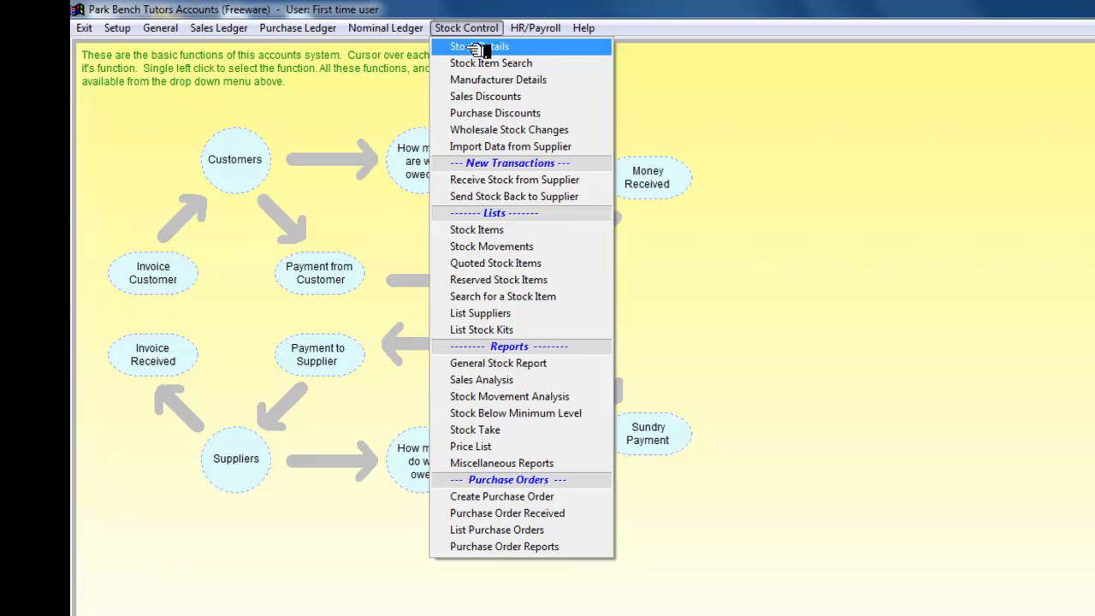
- In Stock Details, start a new item coded STRIMMERELEC with description 'Electric Strimmer'
left_click(477, 47)
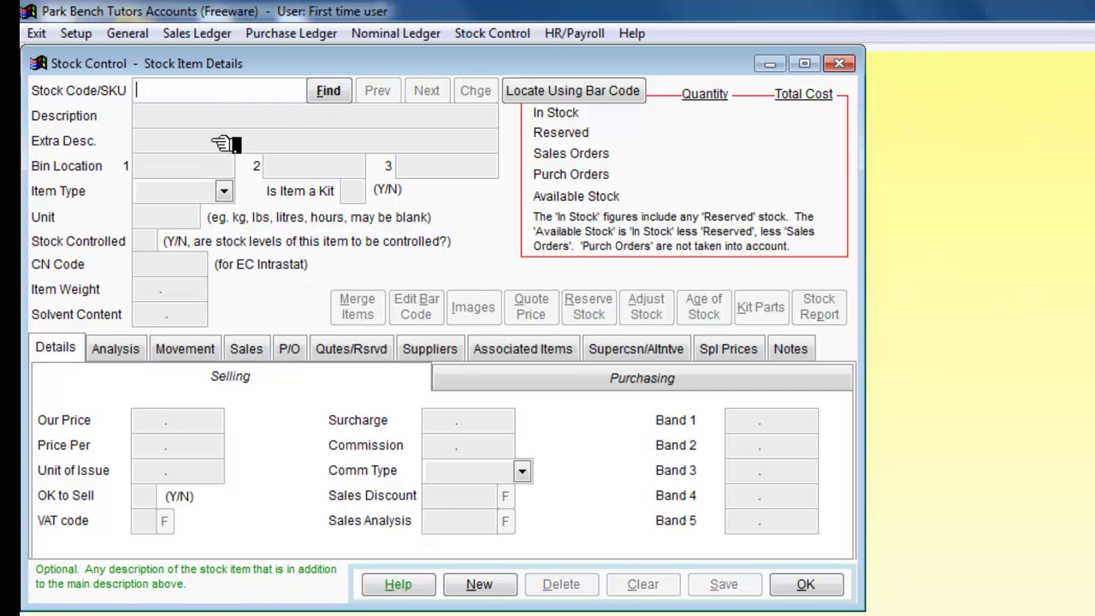
left_click(480, 585)
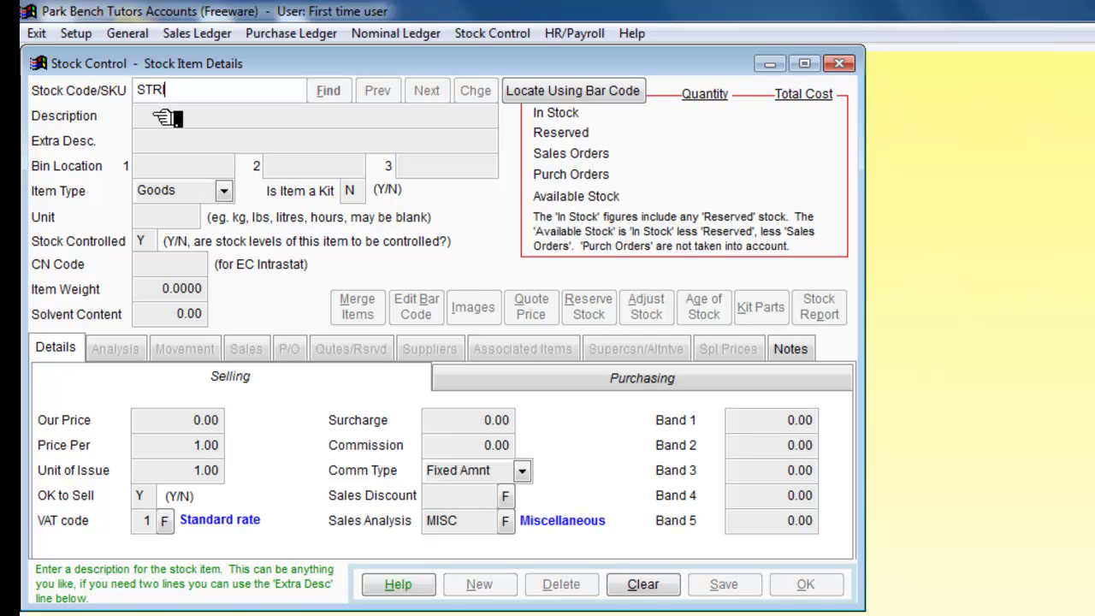
type("STRIMMERELEC")
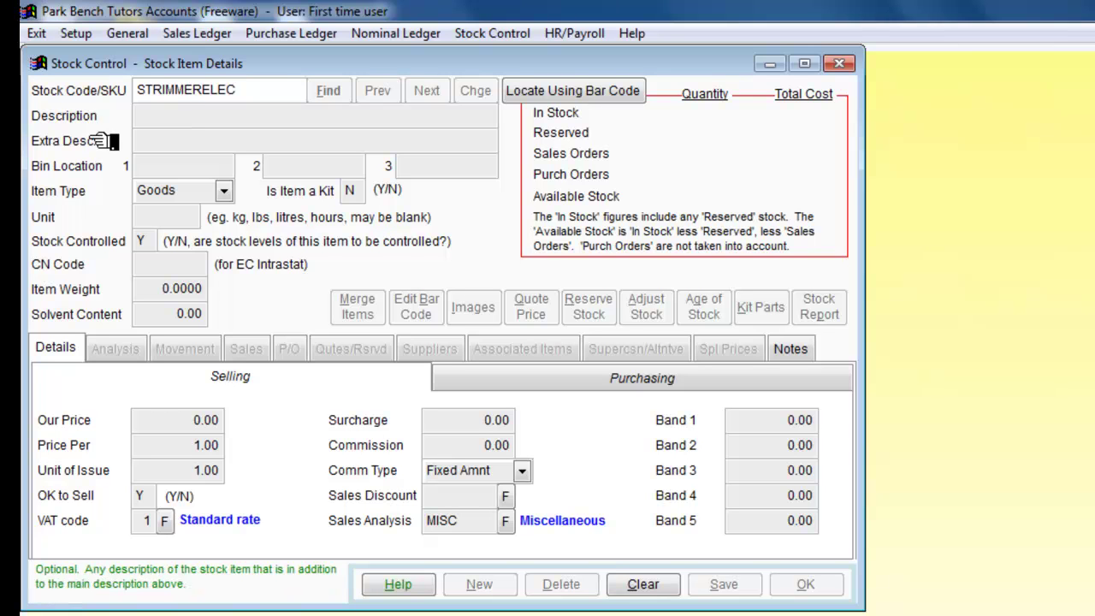
left_click(164, 114)
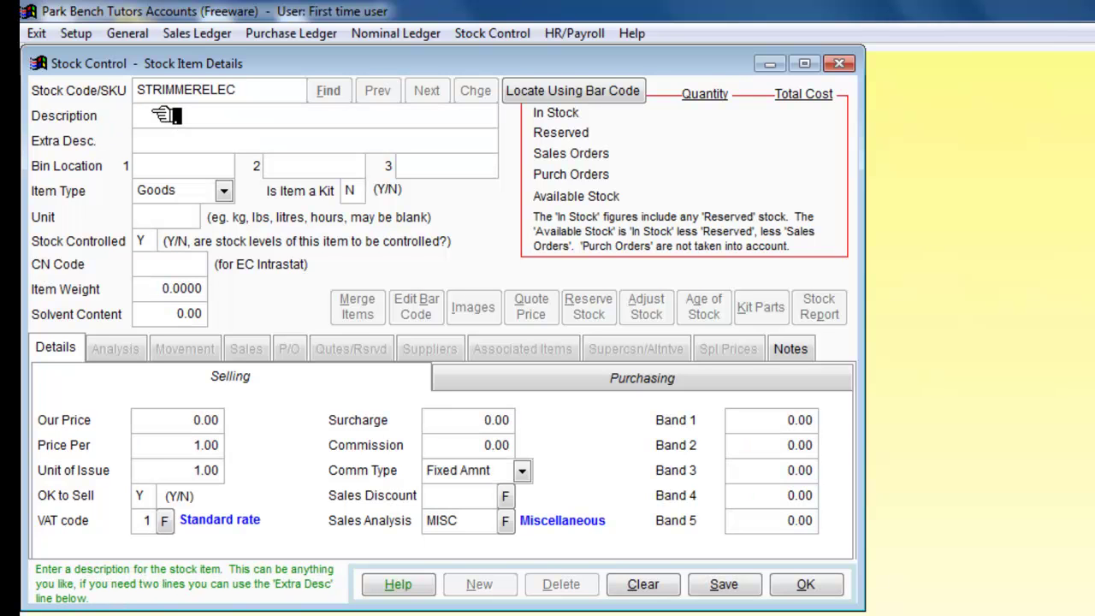
type("Electric Strimmer")
left_click(154, 140)
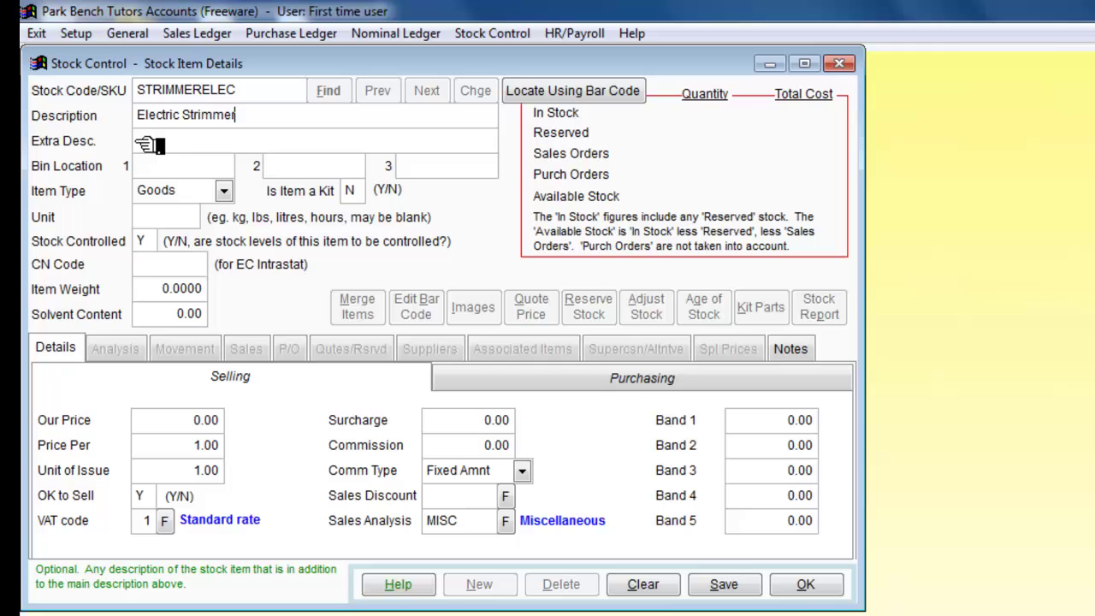
left_click(163, 166)
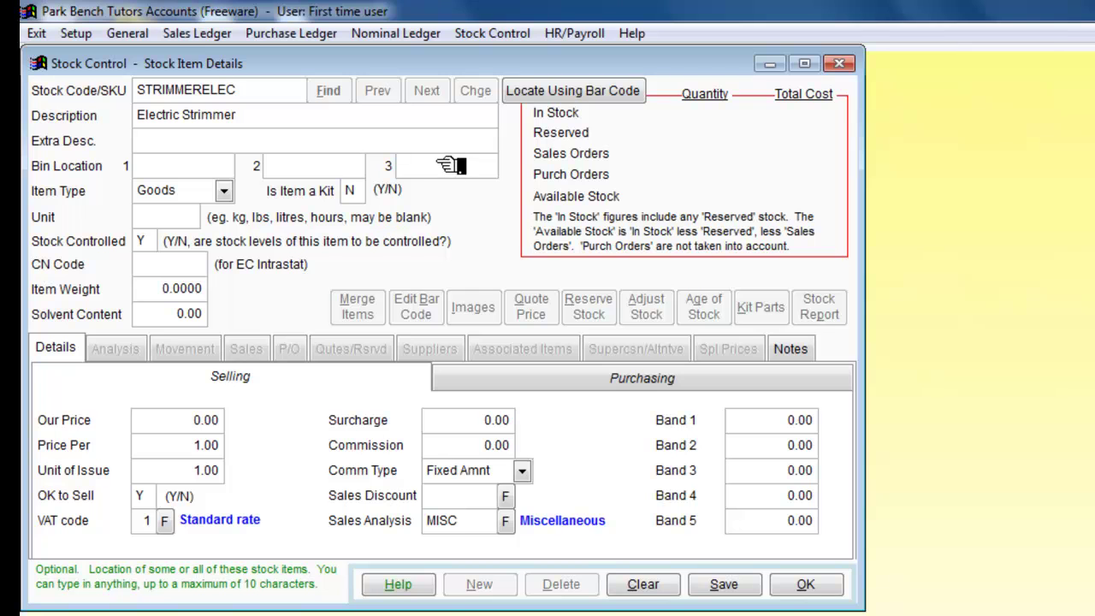
- Keep item type Goods, set unit to Each and selling price 40.00, then save
left_click(225, 191)
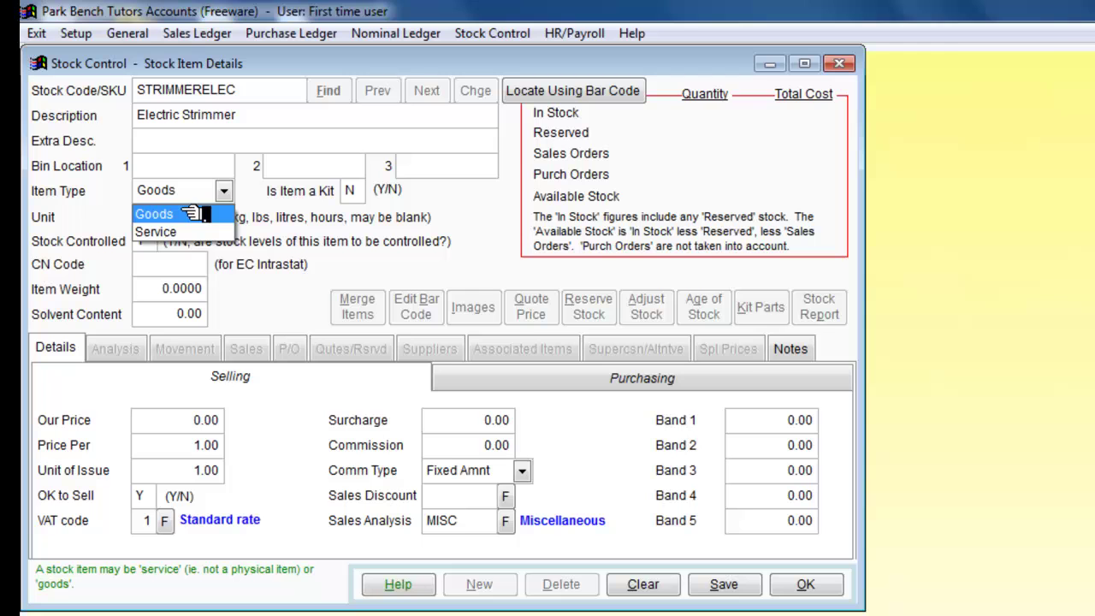
left_click(230, 191)
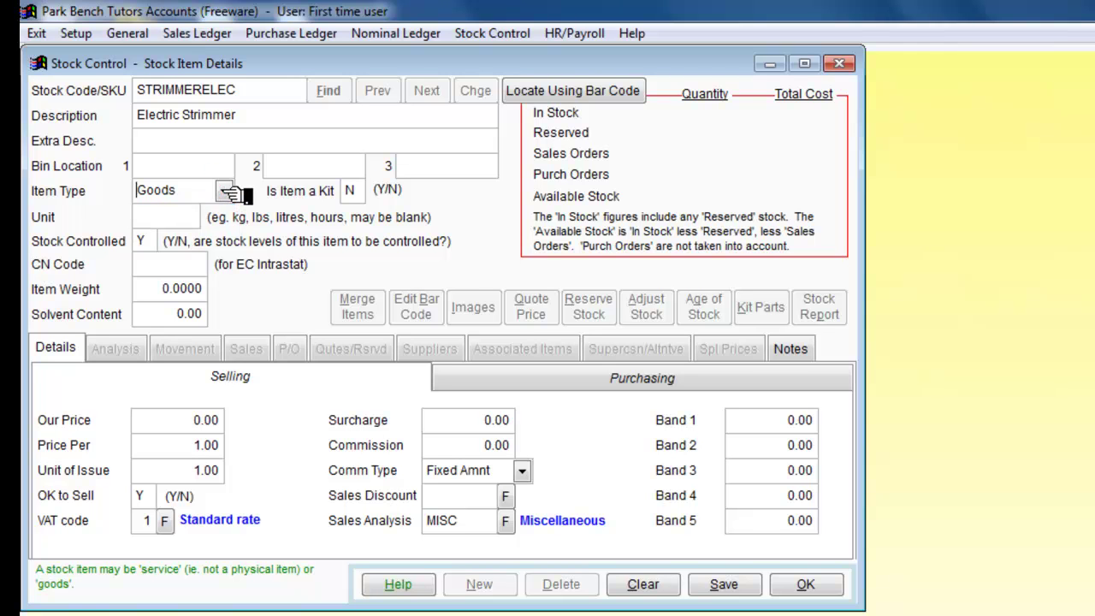
left_click(183, 218)
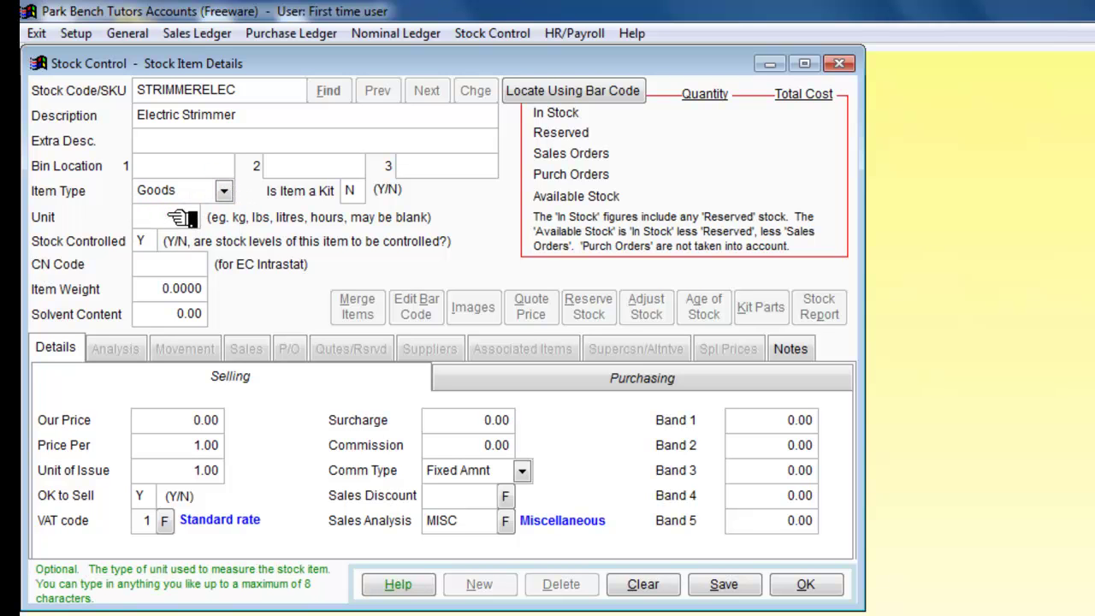
type("Each")
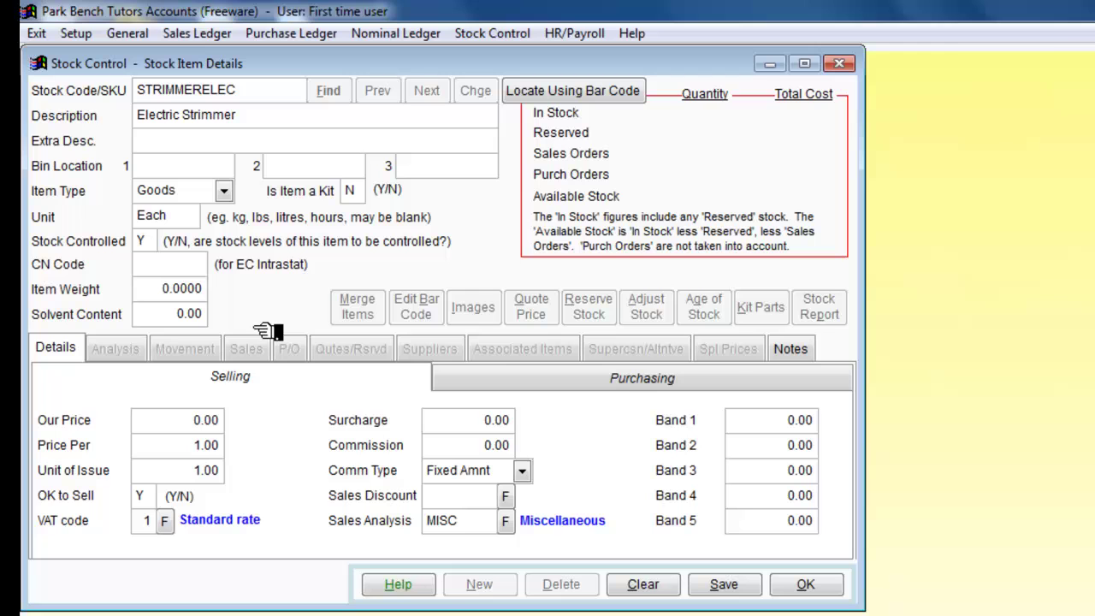
left_click(205, 420)
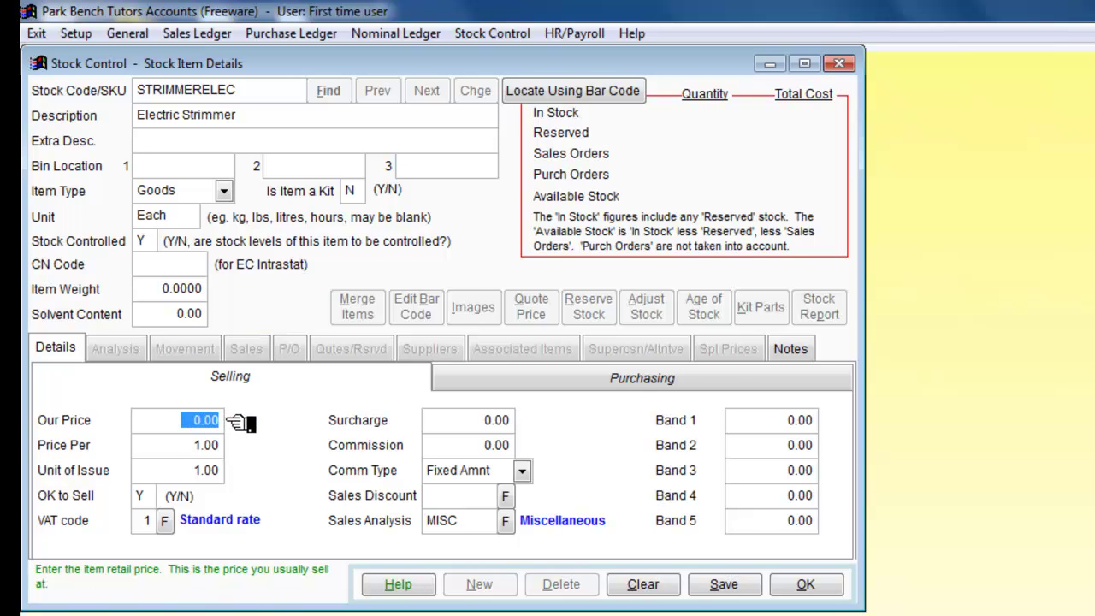
type("40")
key("Tab")
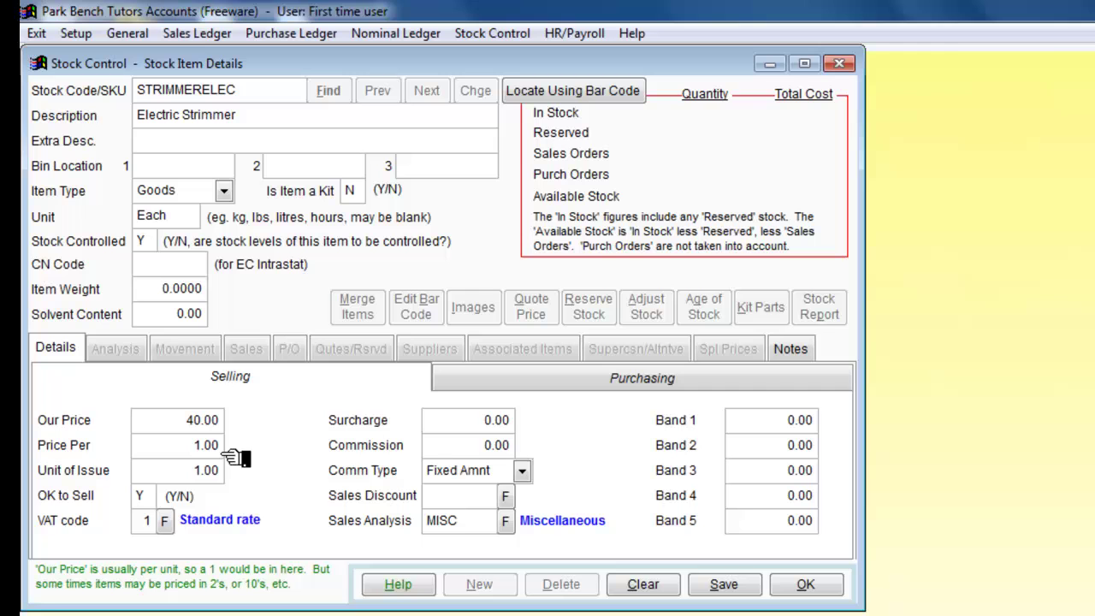
left_click(182, 470)
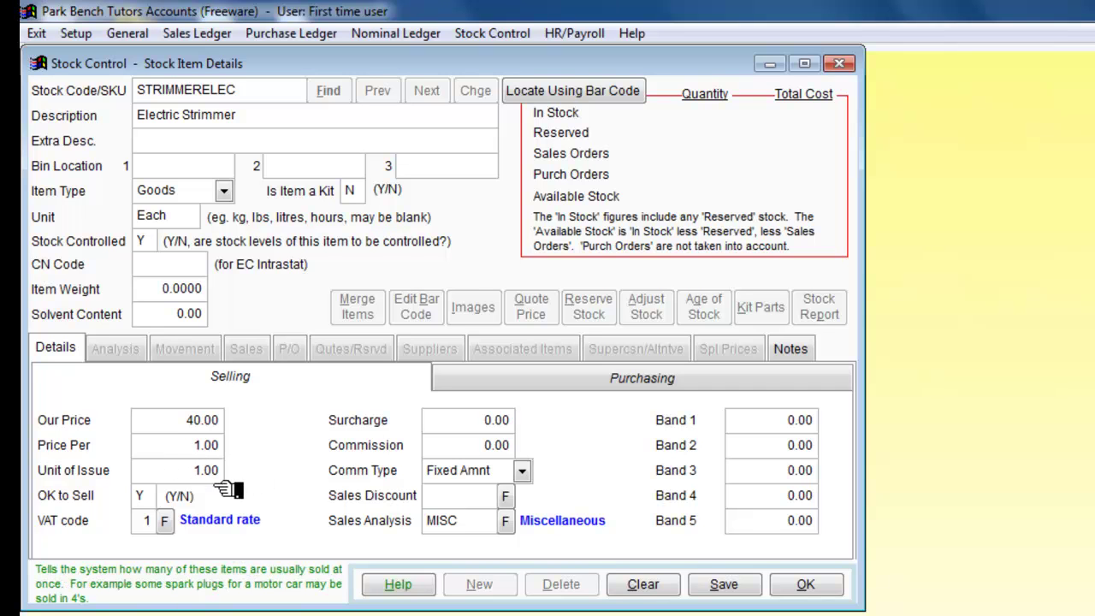
left_click(157, 503)
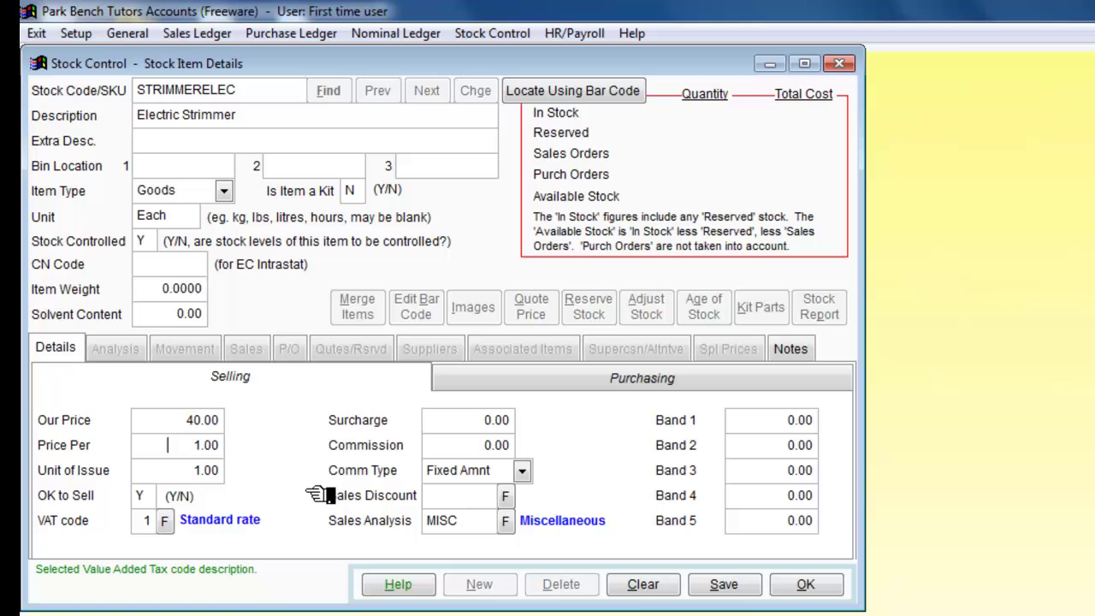
left_click(723, 584)
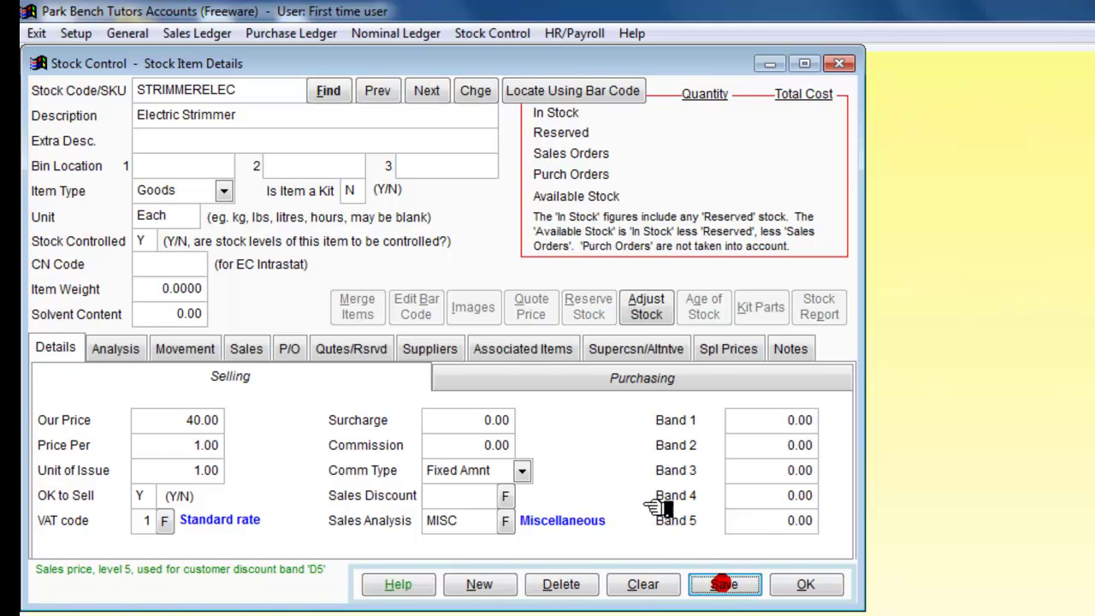
- In the purchasing details, set minimum quantity 10 and maximum quantity 30
left_click(608, 382)
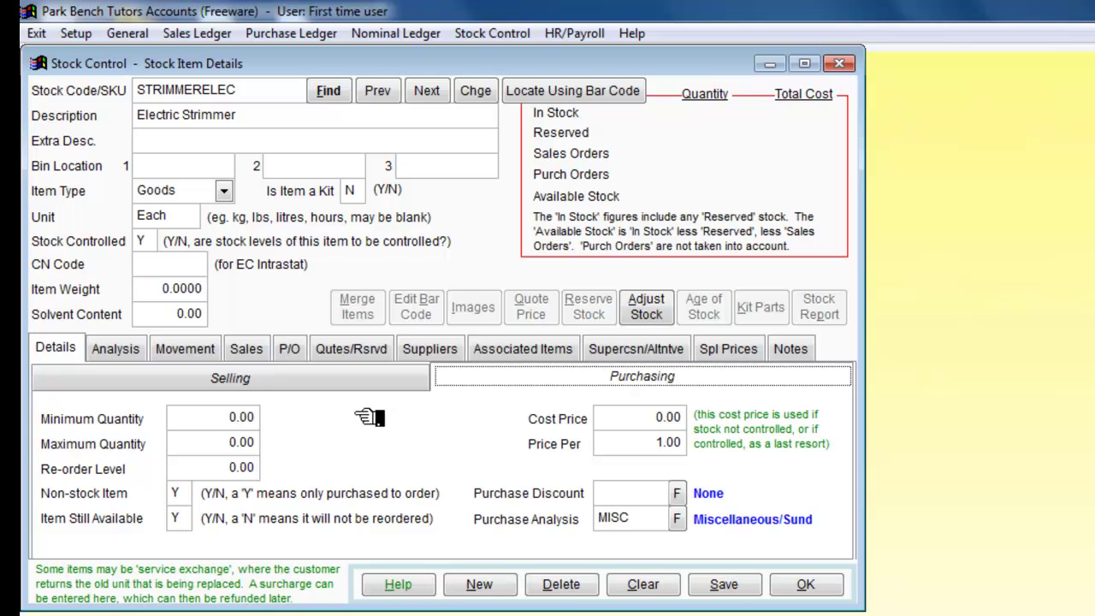
left_click_drag(266, 420, 231, 420)
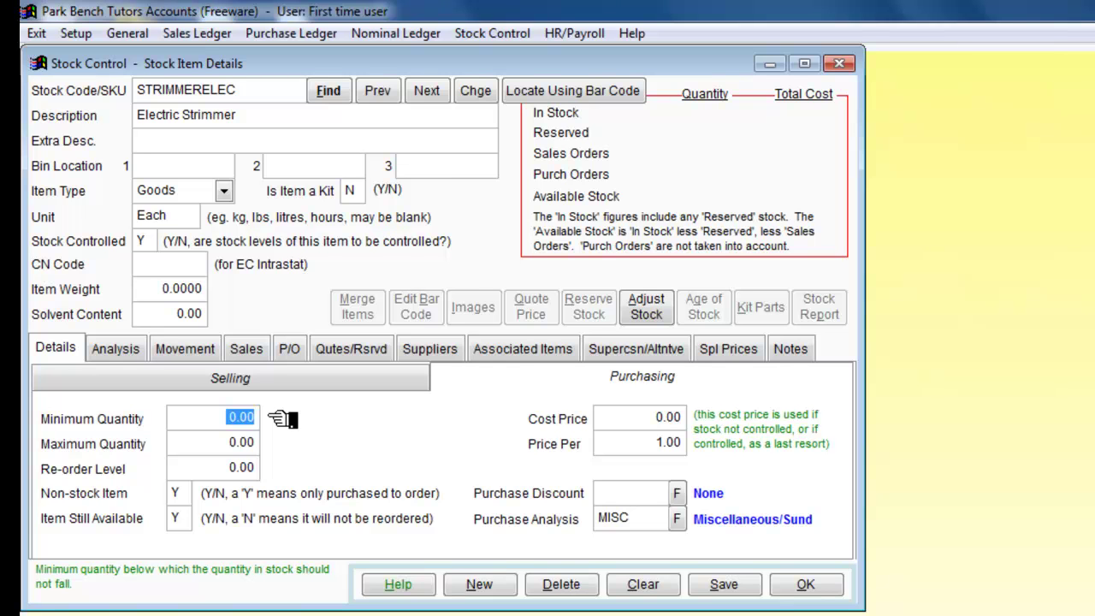
type("10")
left_click(255, 442)
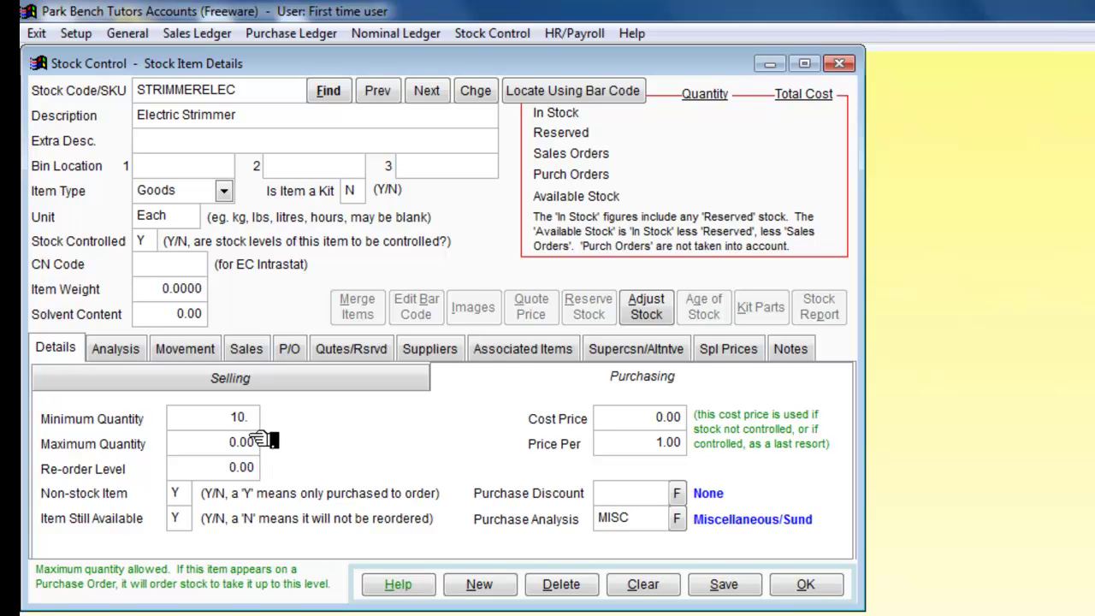
left_click(236, 445)
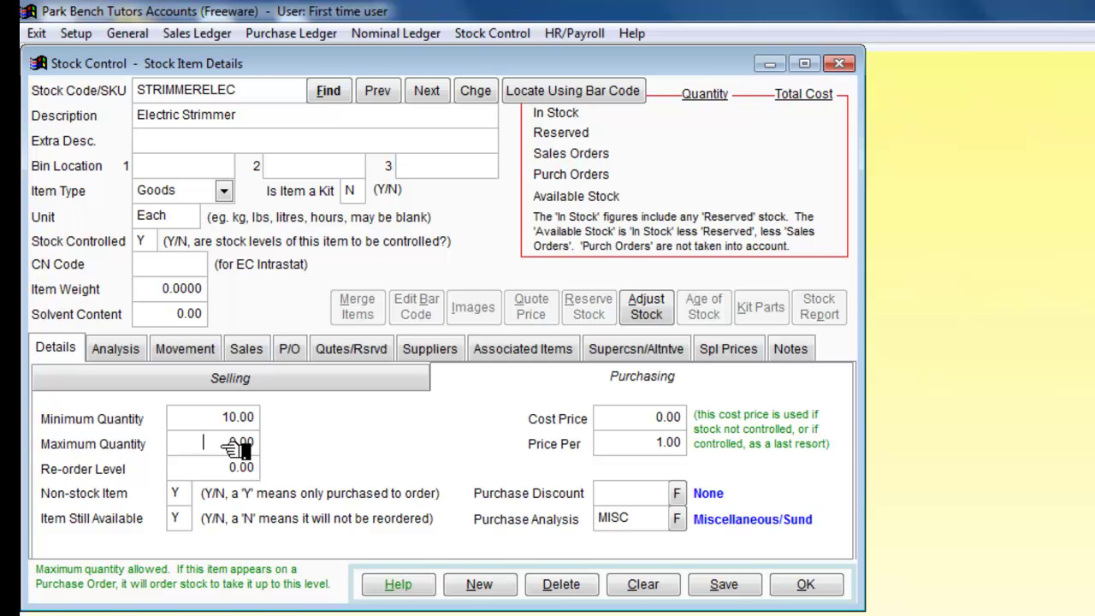
type("3")
key("Return")
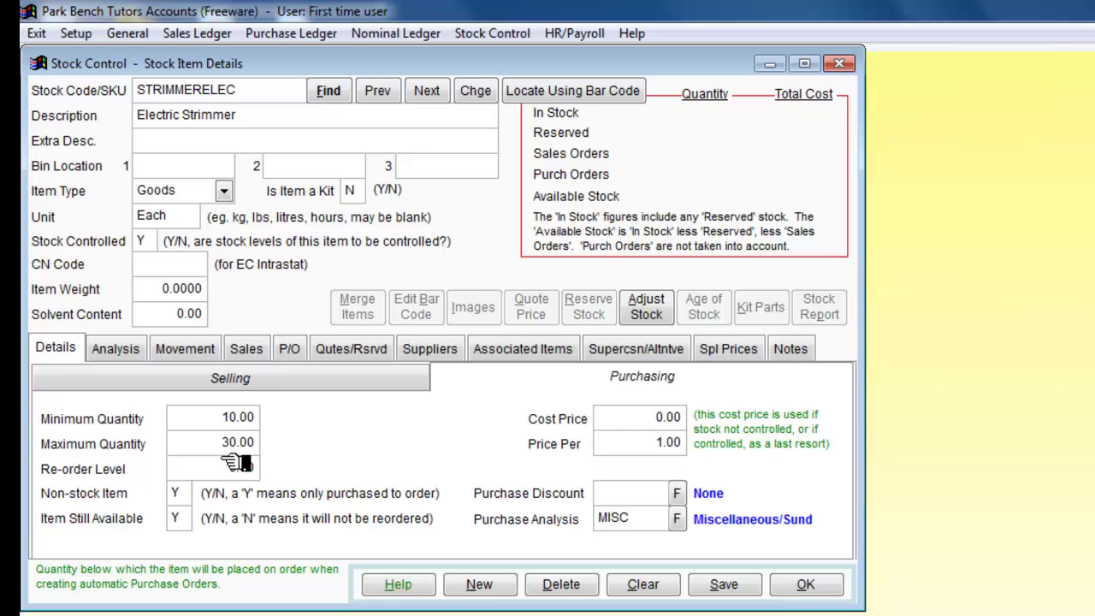
- Set re-order level 12, Non-stock Item N and cost price 20.00, then save
left_click(221, 464)
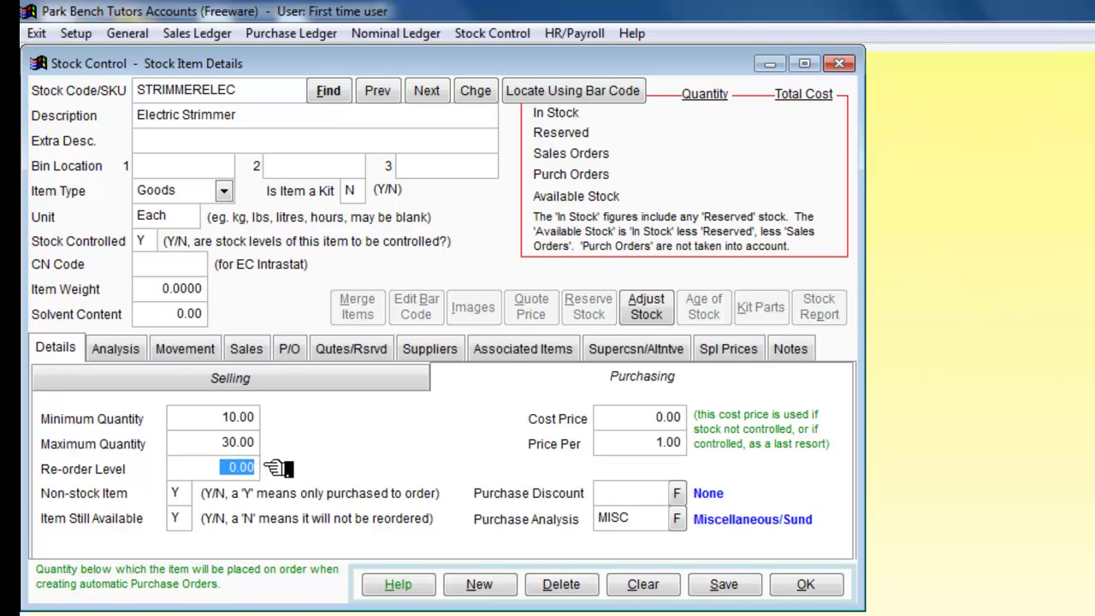
type("12 .")
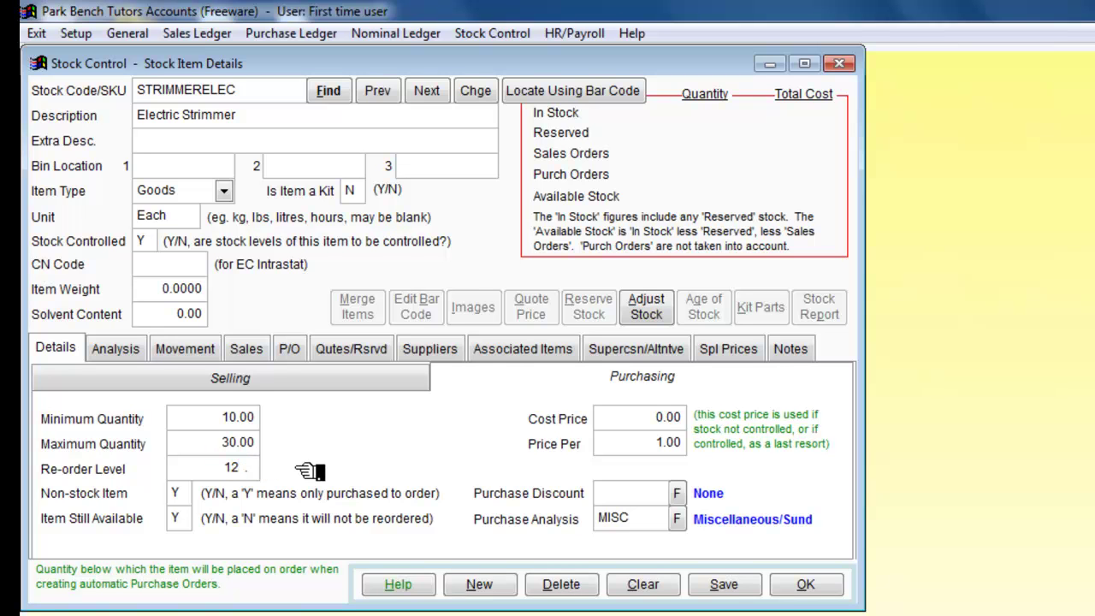
type("2")
key("Return")
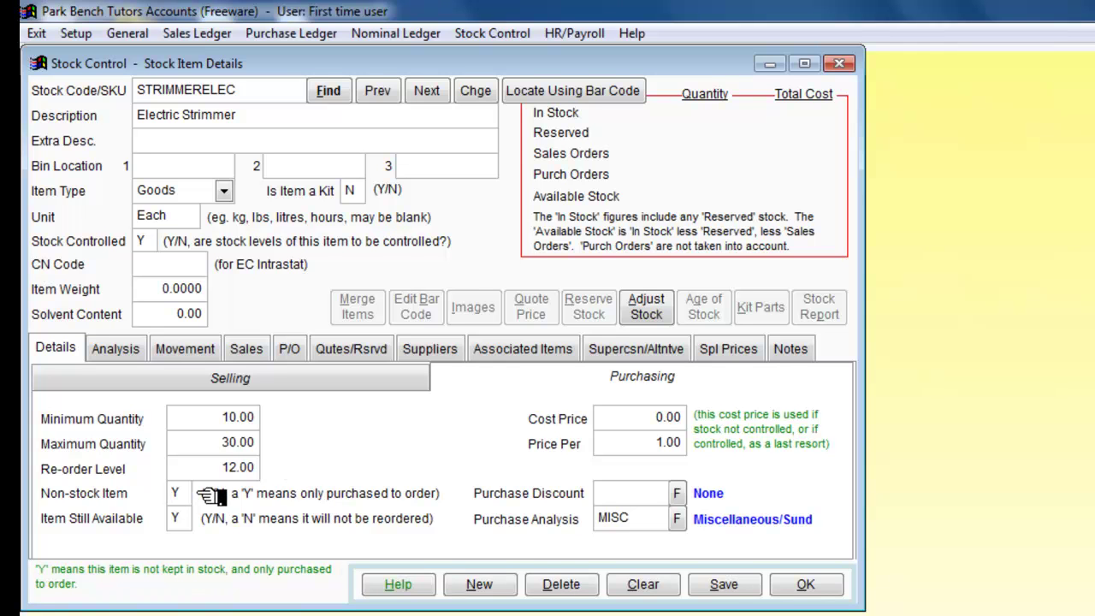
type("N")
key("Return")
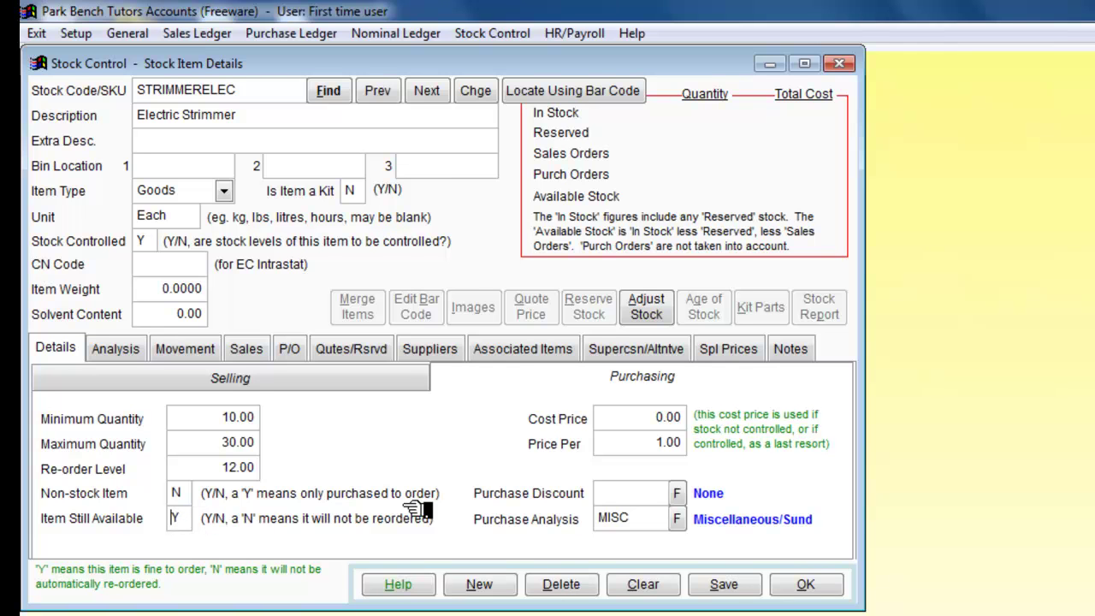
key("Return")
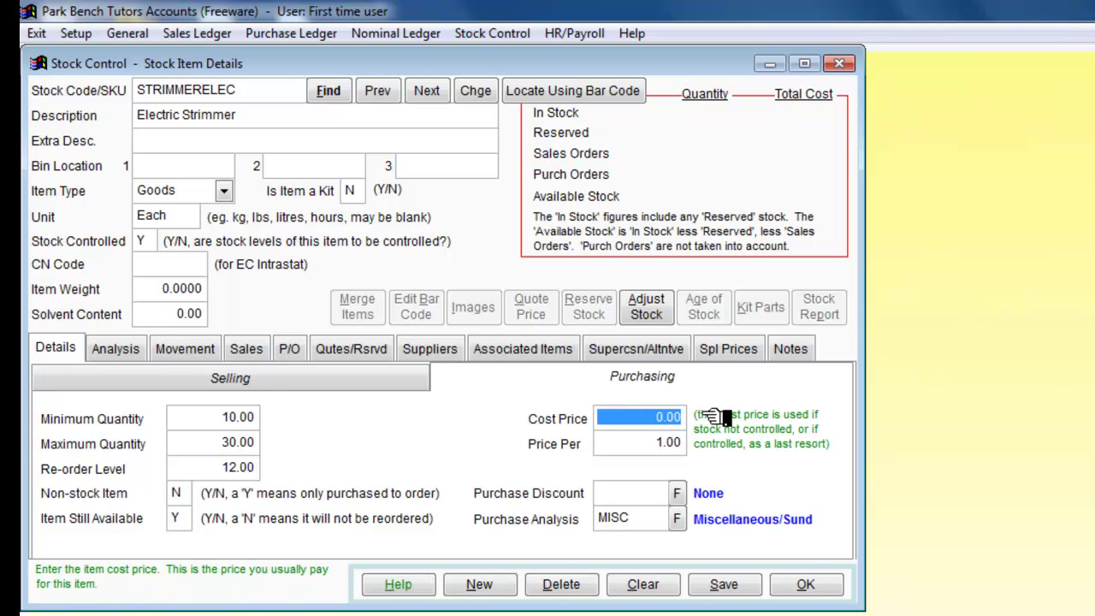
type("2")
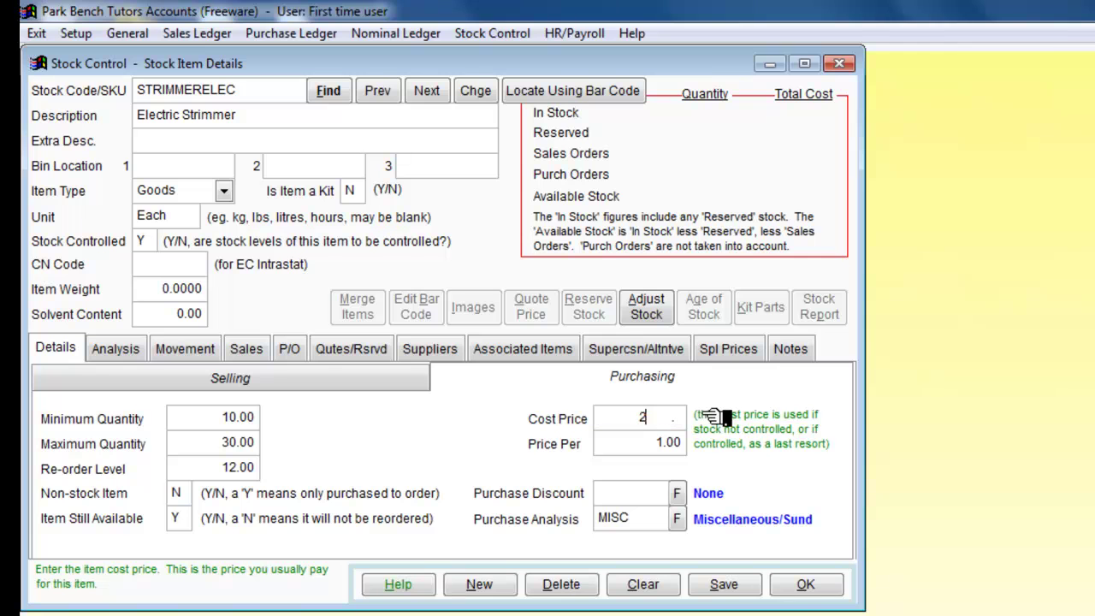
type("0")
key("Return")
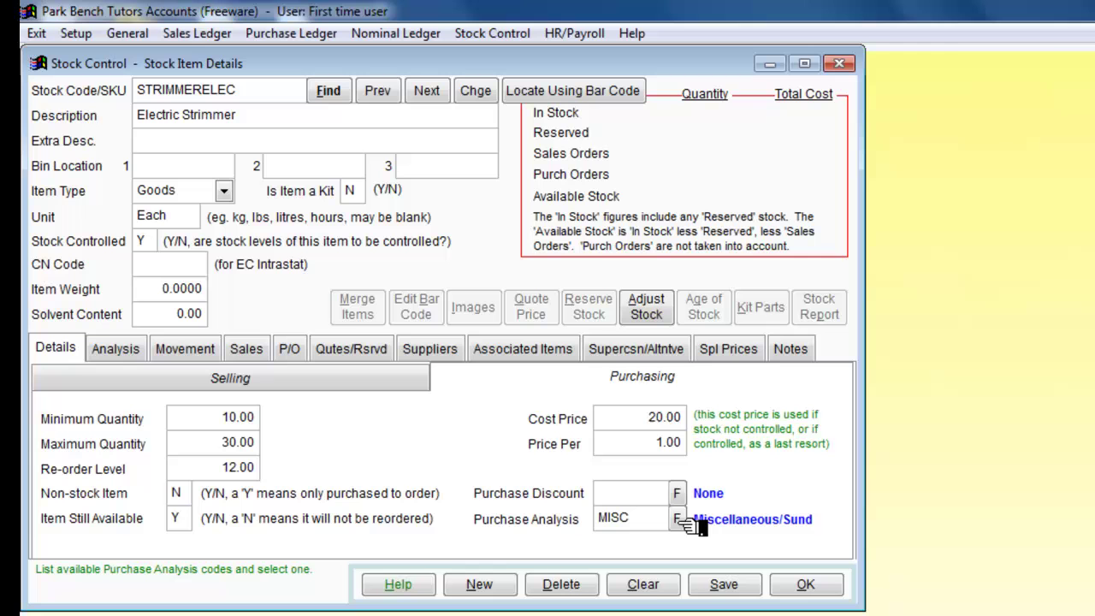
left_click(719, 582)
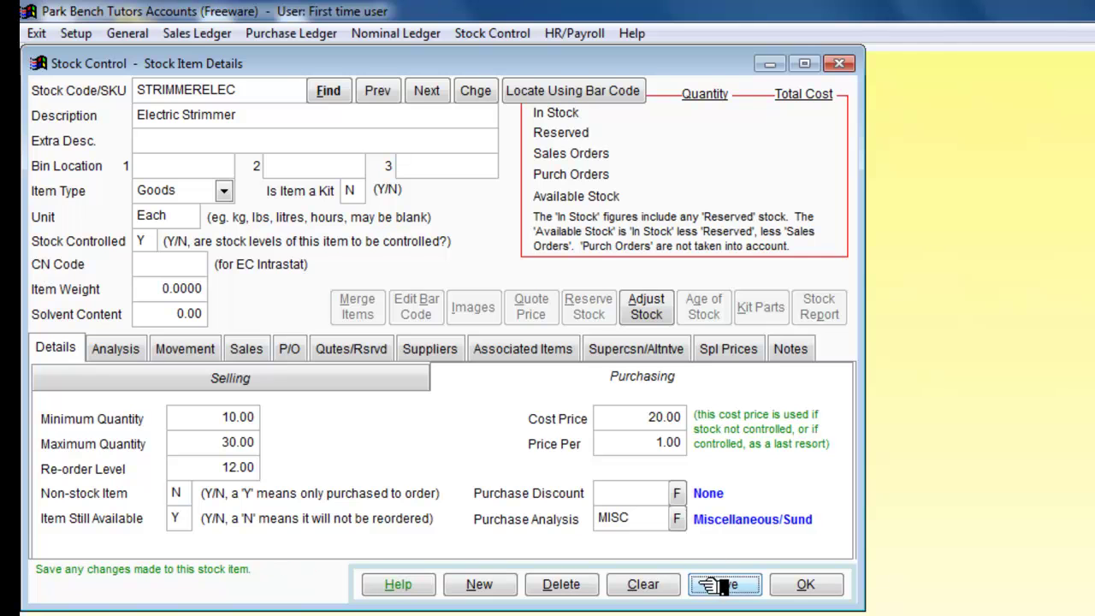
- Look through the Analysis and P/O views, then show the item's empty supplier list
left_click(137, 349)
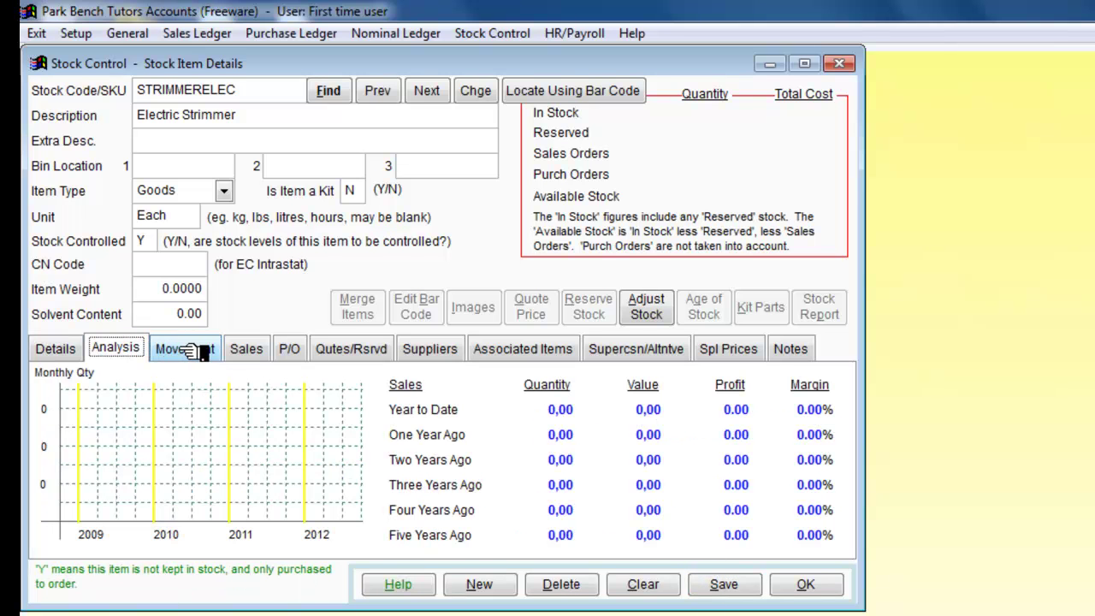
left_click(291, 349)
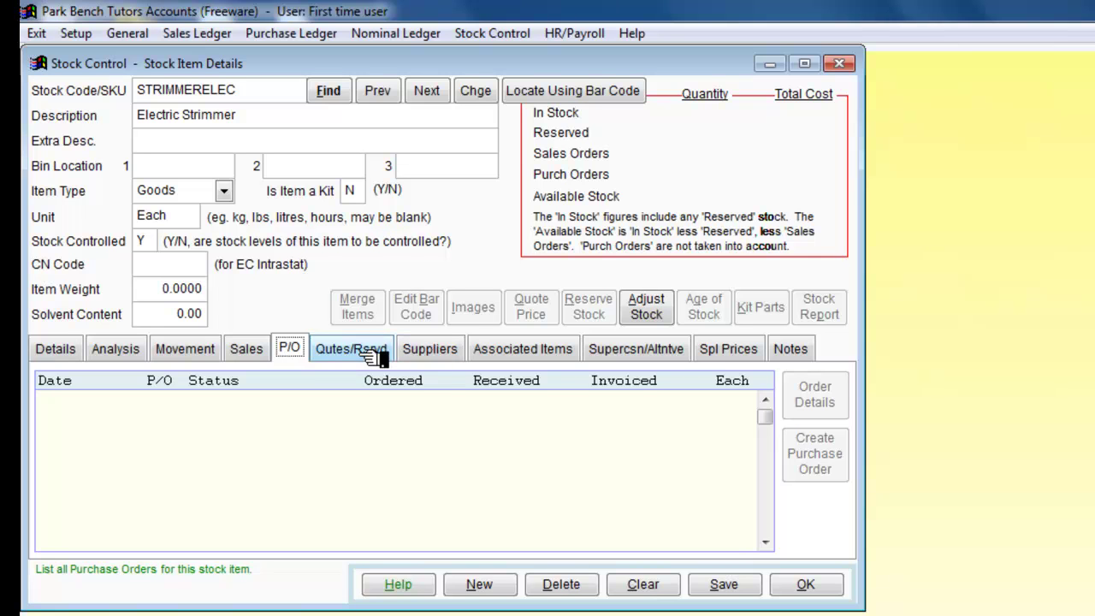
left_click(432, 350)
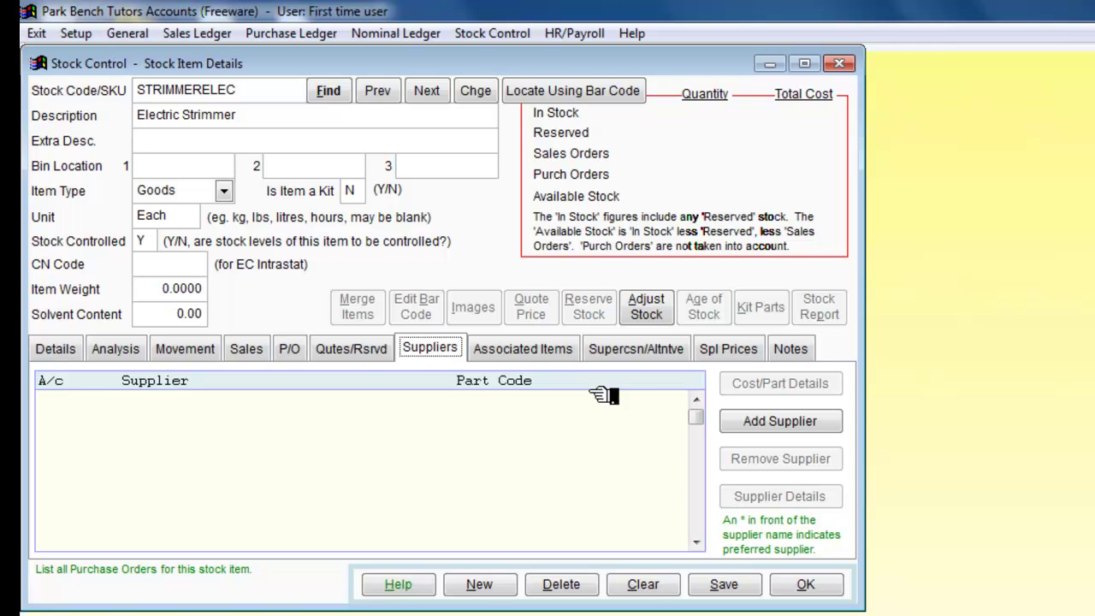
- Add MacTavish Engineering (MACTAV01) as the item's supplier, save and close the stock form
left_click(781, 423)
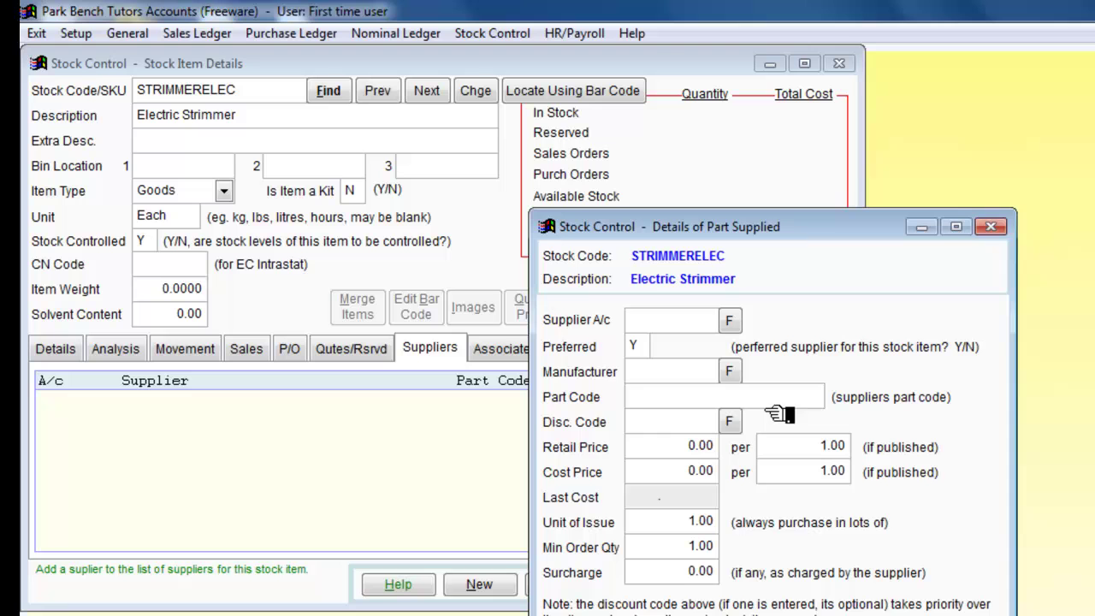
left_click(730, 320)
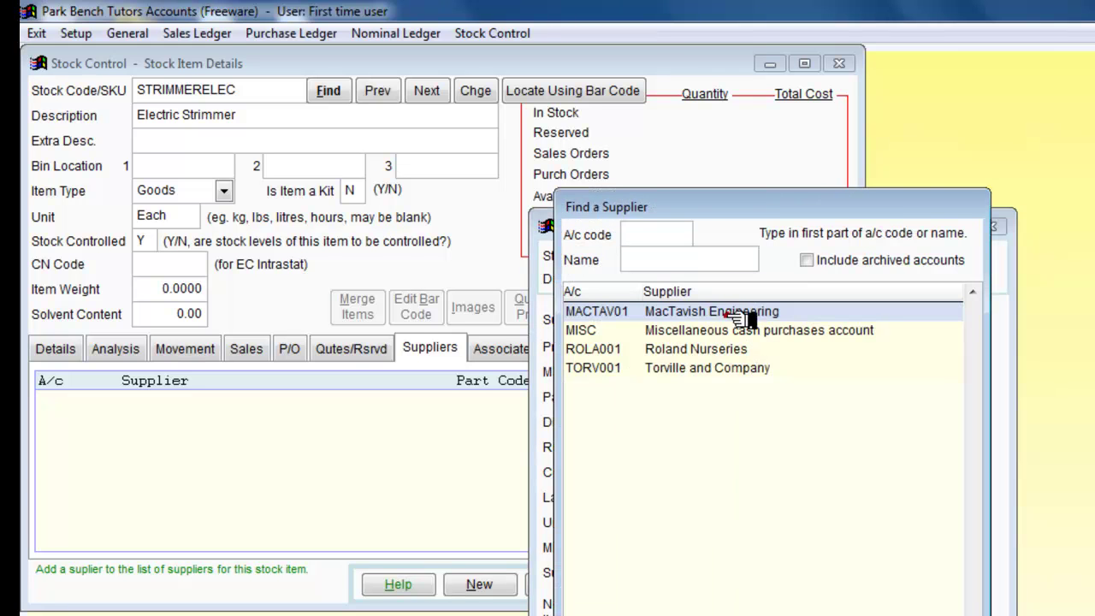
double_click(741, 310)
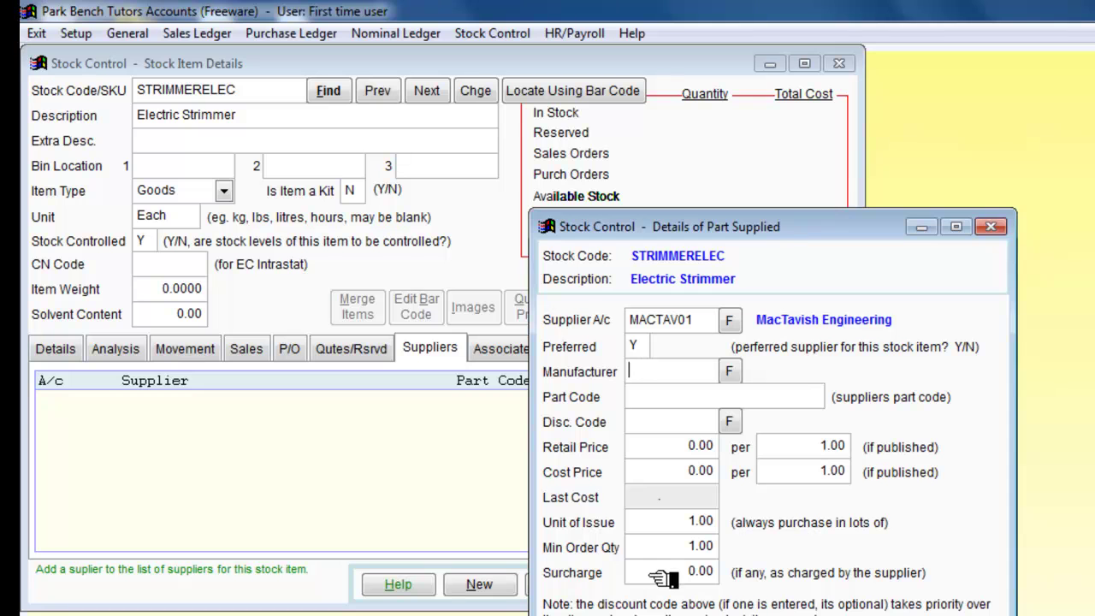
key("Return")
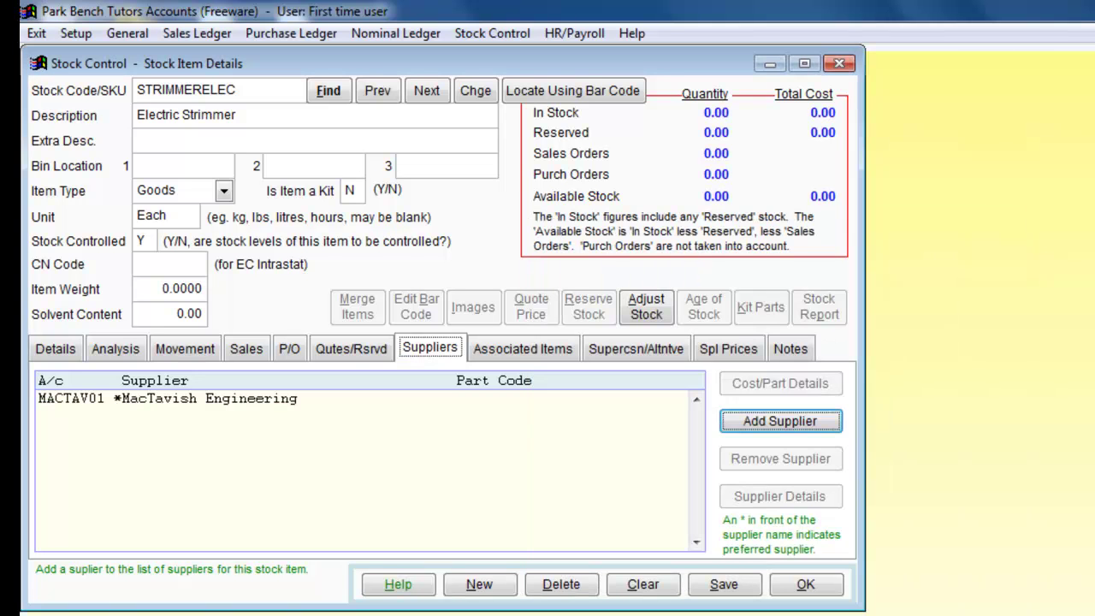
left_click(726, 586)
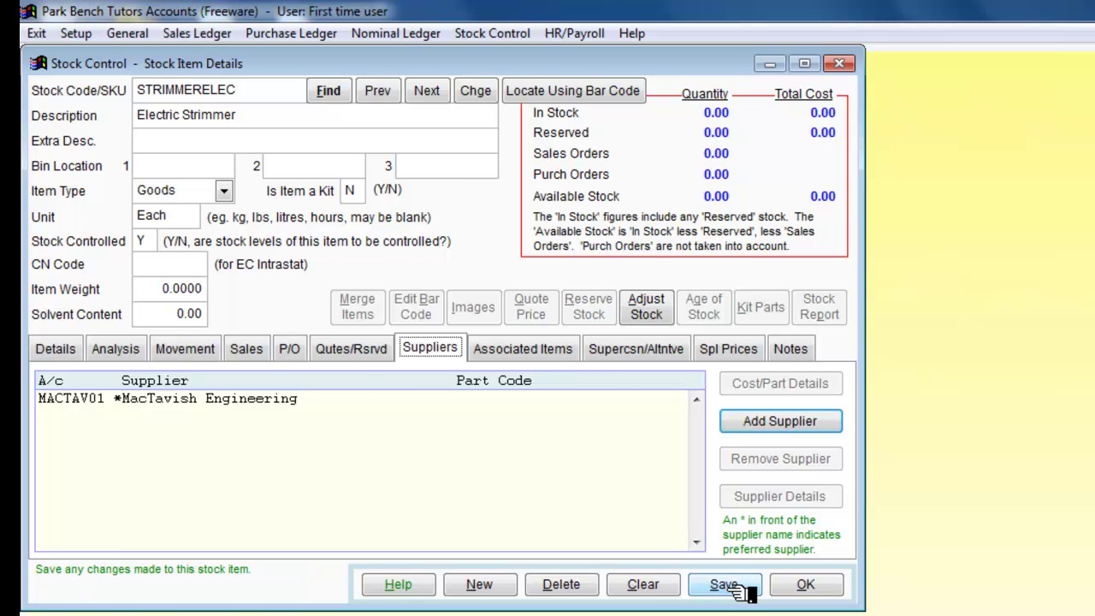
left_click(813, 587)
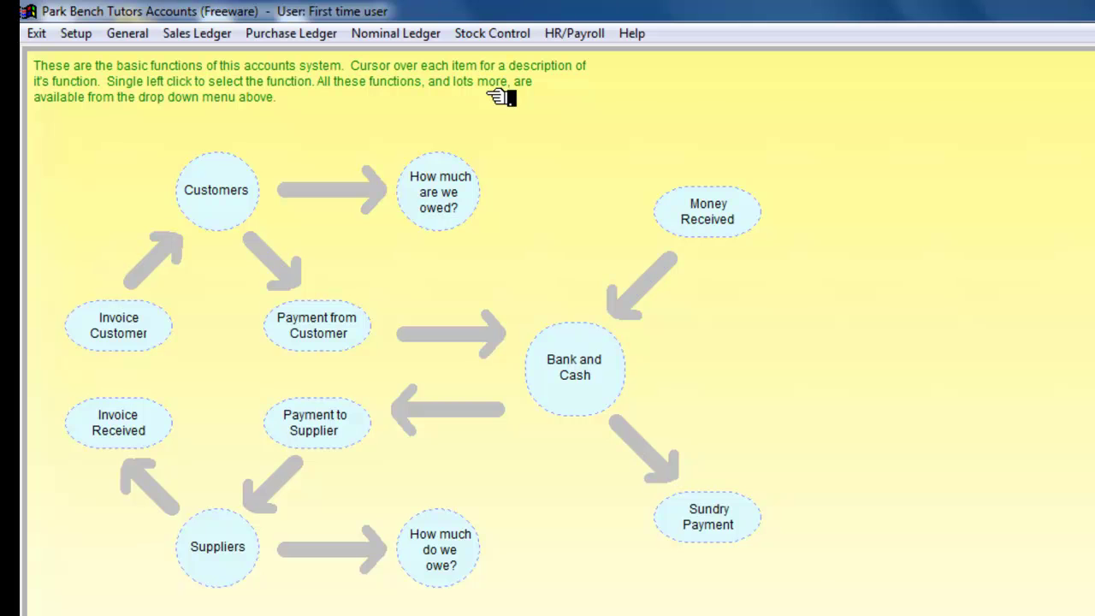
- List all stock items to confirm STRIMMERELEC appears beside MOWERELEC and OAKFENCE
left_click(496, 34)
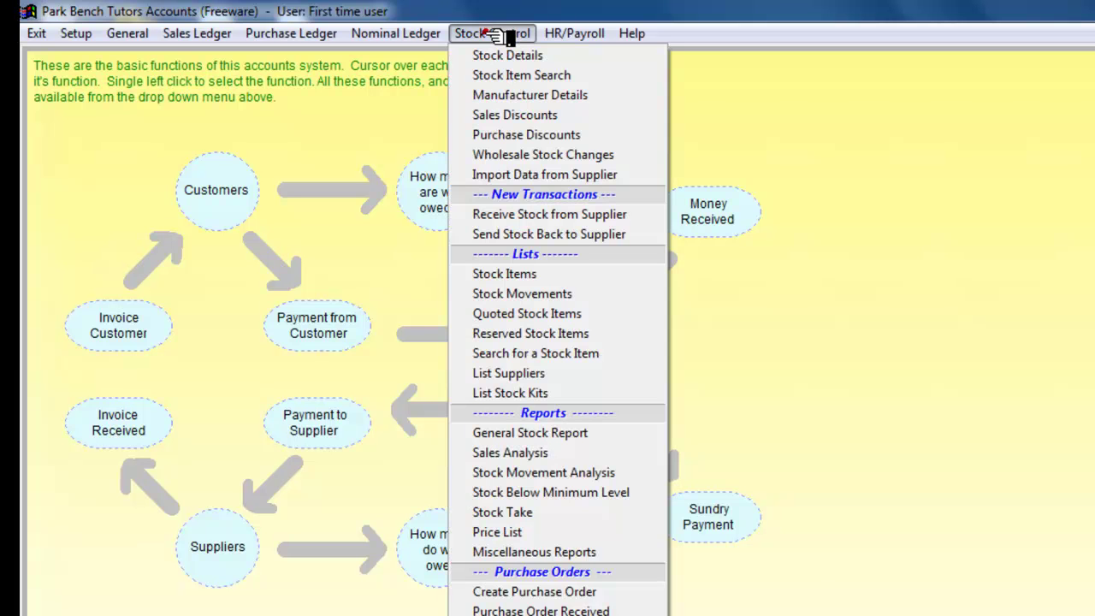
left_click(513, 275)
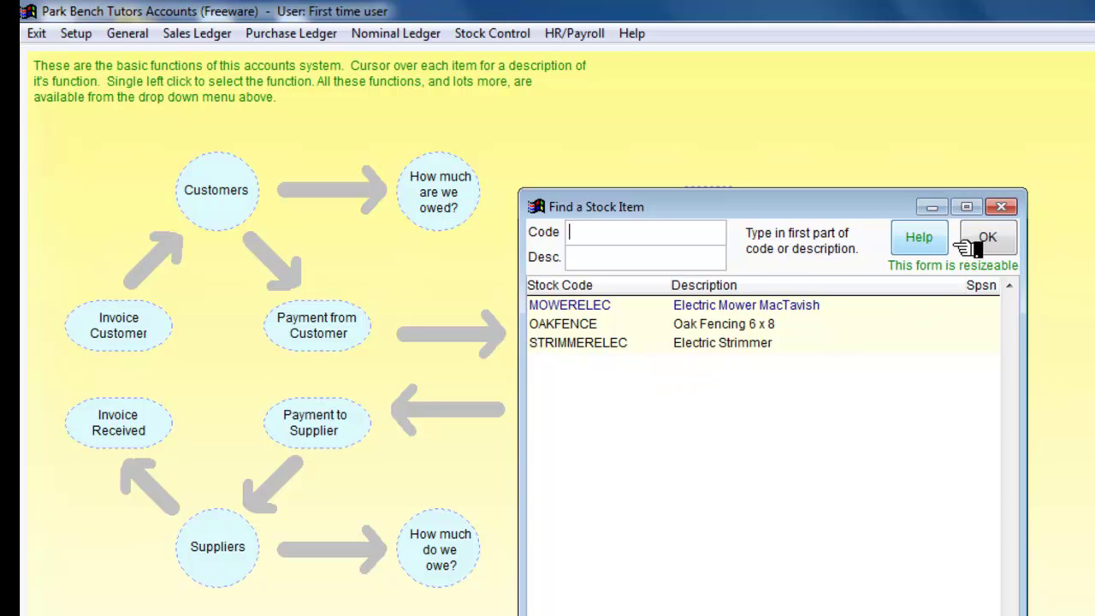
- Close the Find a Stock Item list
left_click(1003, 209)
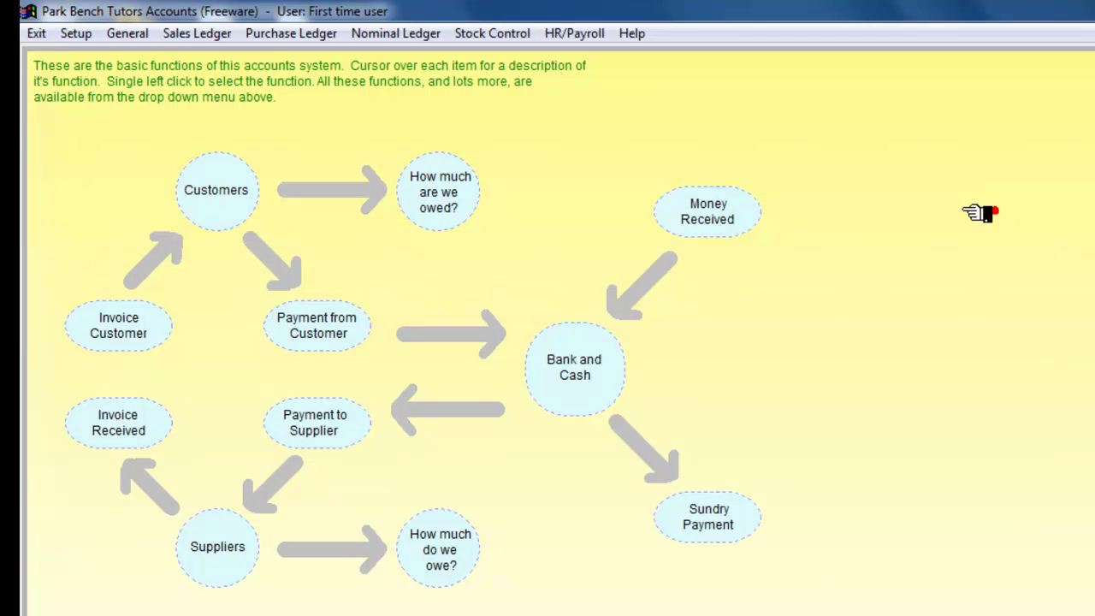